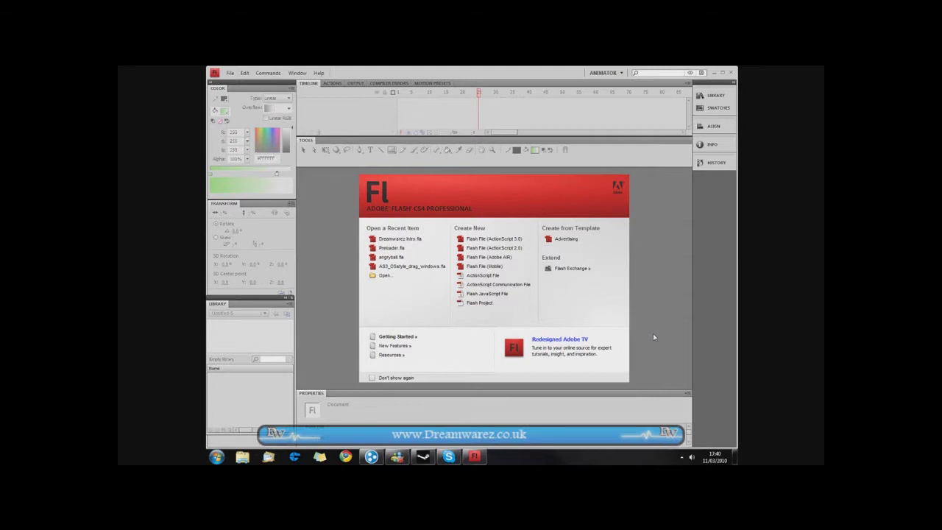
Step: Start a new Flash file with a black stage and a grey #B3B3B3 rectangle fill
{"action": "left_click", "coordinate": [514, 239]}
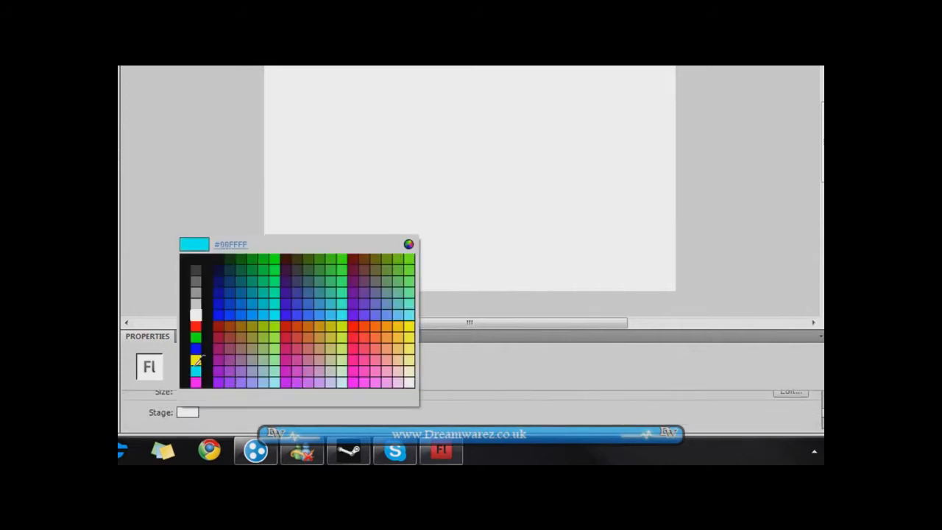
{"action": "left_click", "coordinate": [211, 361]}
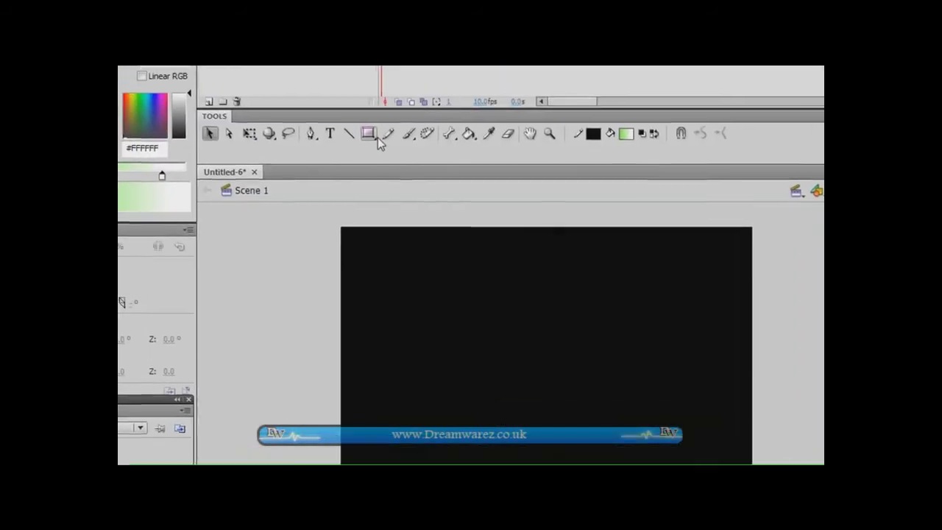
{"action": "left_click", "coordinate": [374, 140]}
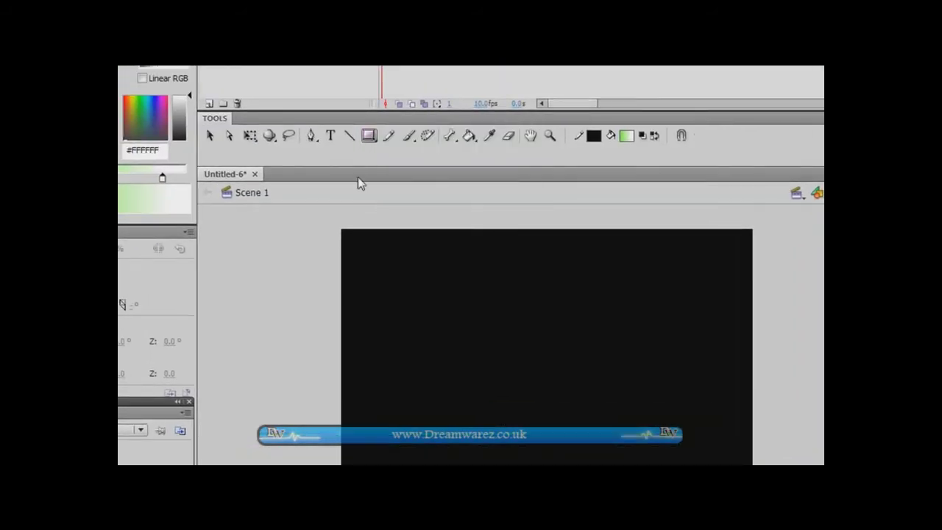
{"action": "left_click", "coordinate": [626, 135]}
{"action": "left_click", "coordinate": [626, 300]}
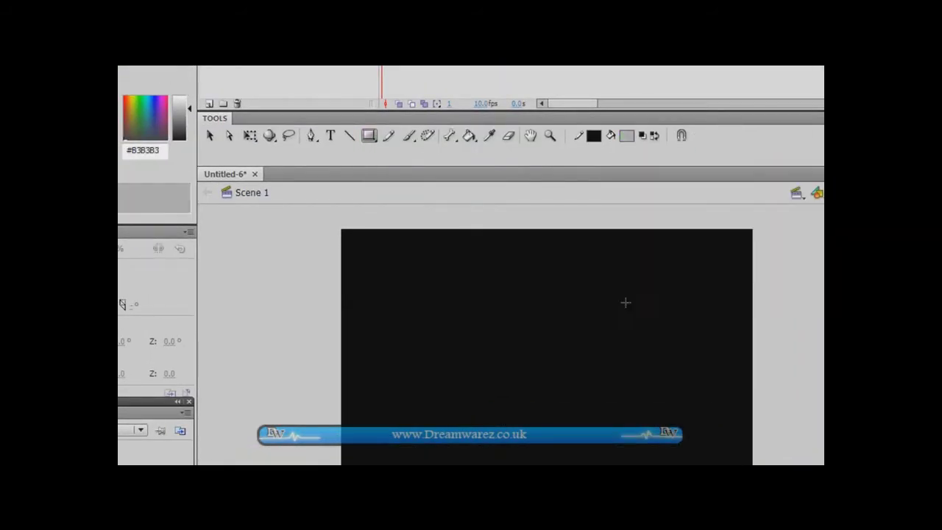
{"action": "left_click", "coordinate": [626, 136]}
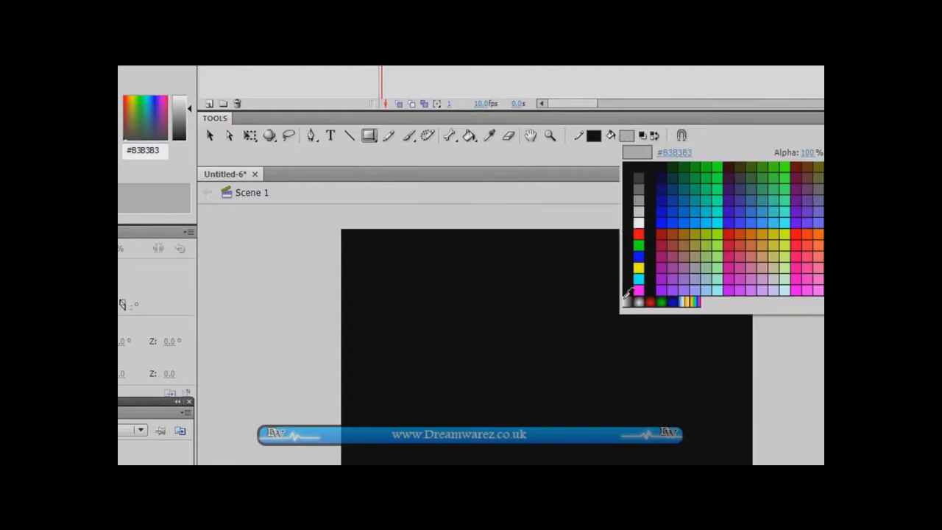
Step: Make a green #02C13A-to-black linear gradient and draw a rectangle near the stage's top-left
{"action": "left_click", "coordinate": [627, 300]}
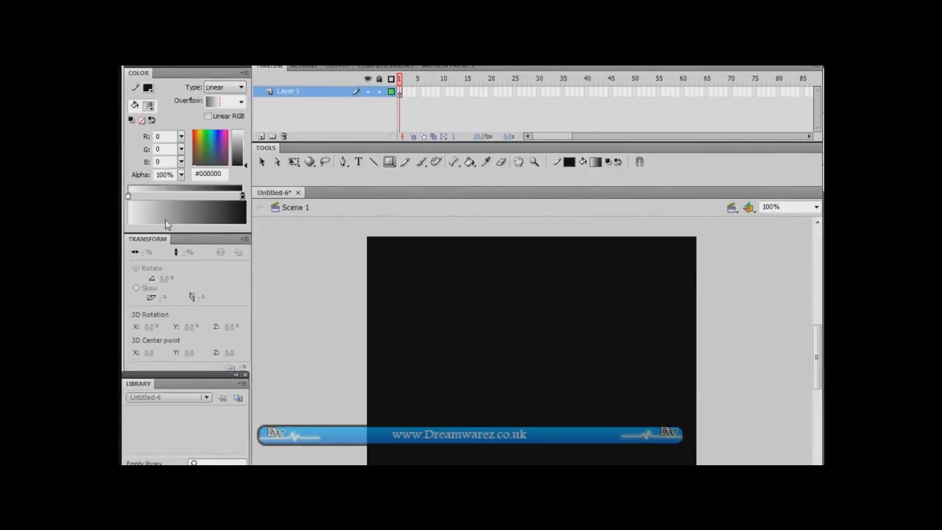
{"action": "left_click", "coordinate": [204, 148]}
{"action": "left_click_drag", "start_coordinate": [247, 152], "coordinate": [245, 154]}
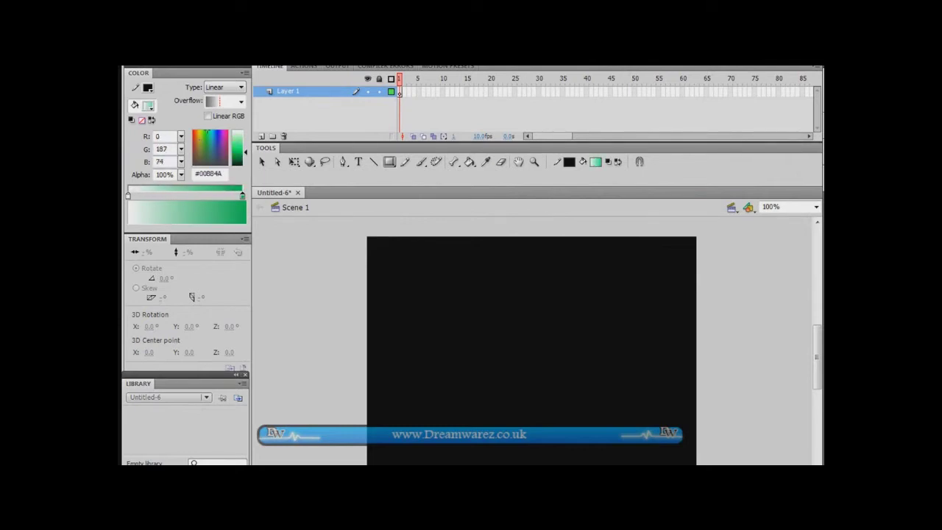
{"action": "left_click", "coordinate": [128, 196]}
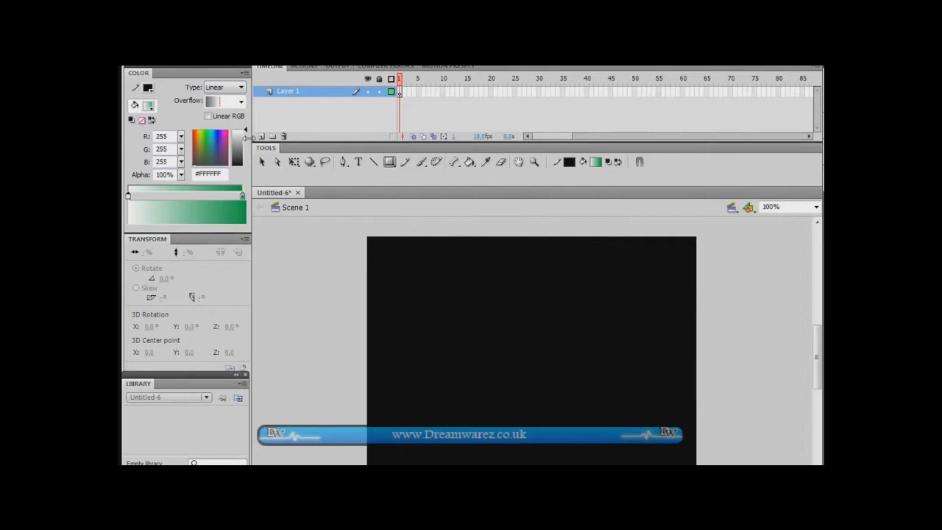
{"action": "left_click_drag", "start_coordinate": [247, 136], "coordinate": [246, 165]}
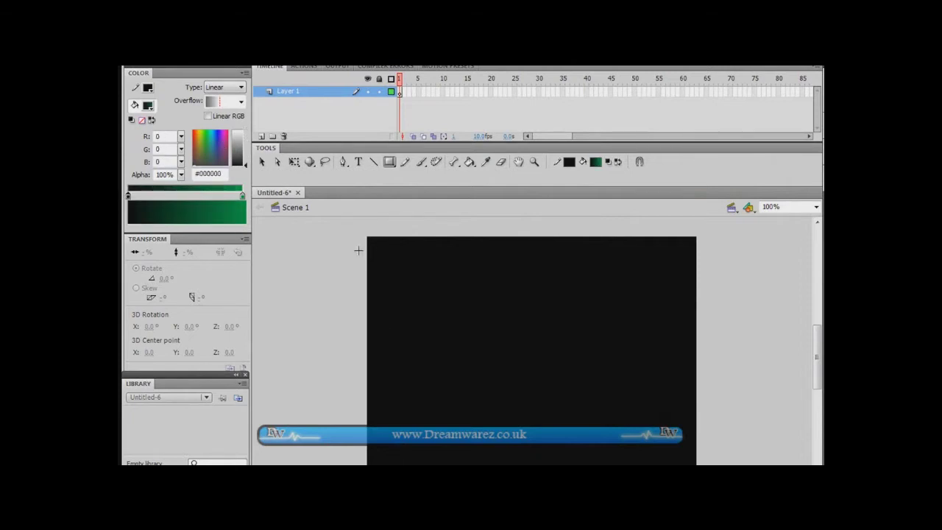
{"action": "double_click", "coordinate": [243, 197]}
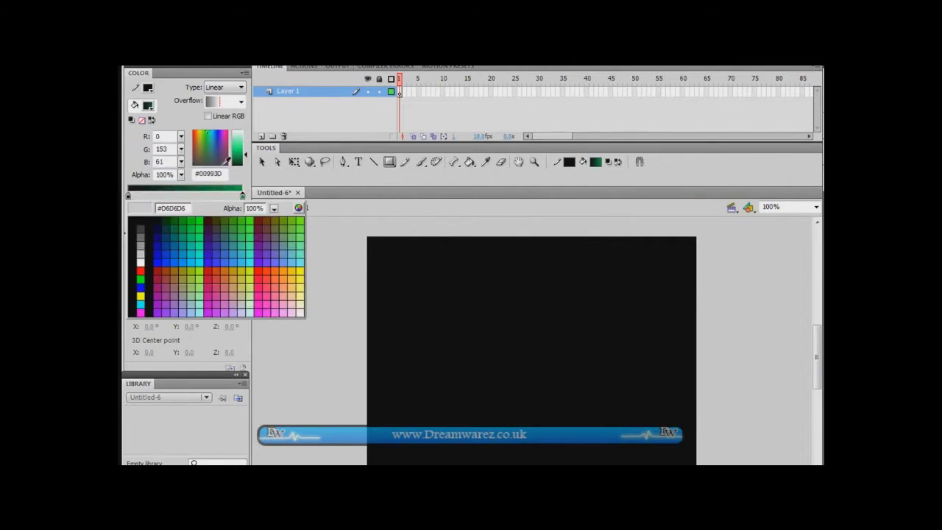
{"action": "left_click", "coordinate": [131, 218]}
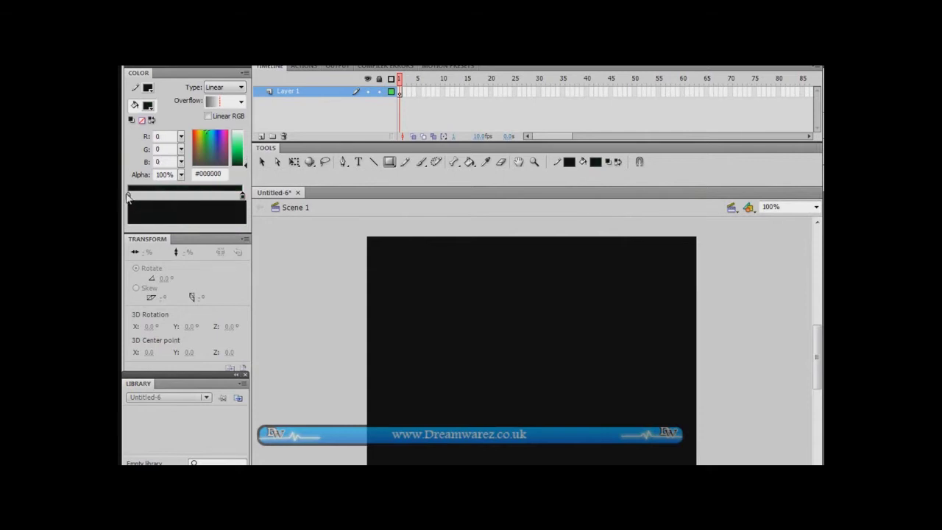
{"action": "left_click", "coordinate": [230, 157]}
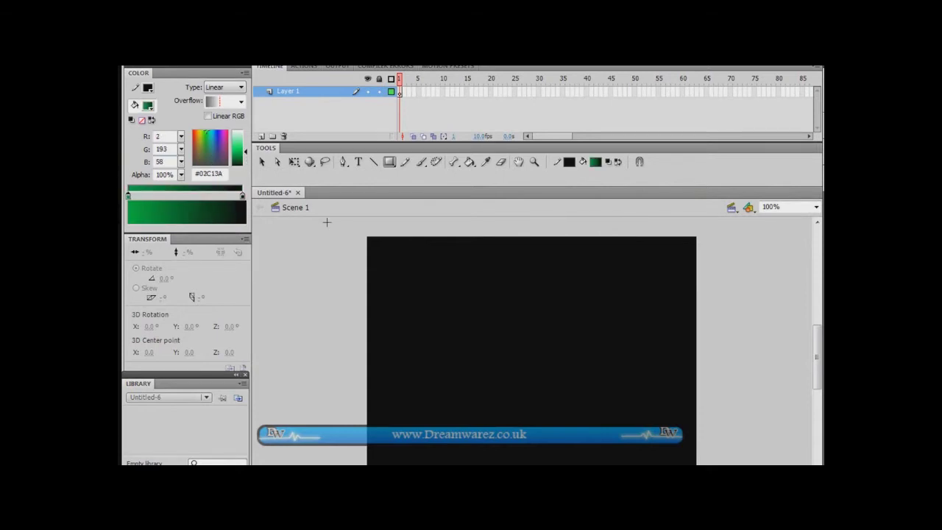
{"action": "left_click_drag", "start_coordinate": [371, 261], "coordinate": [474, 300]}
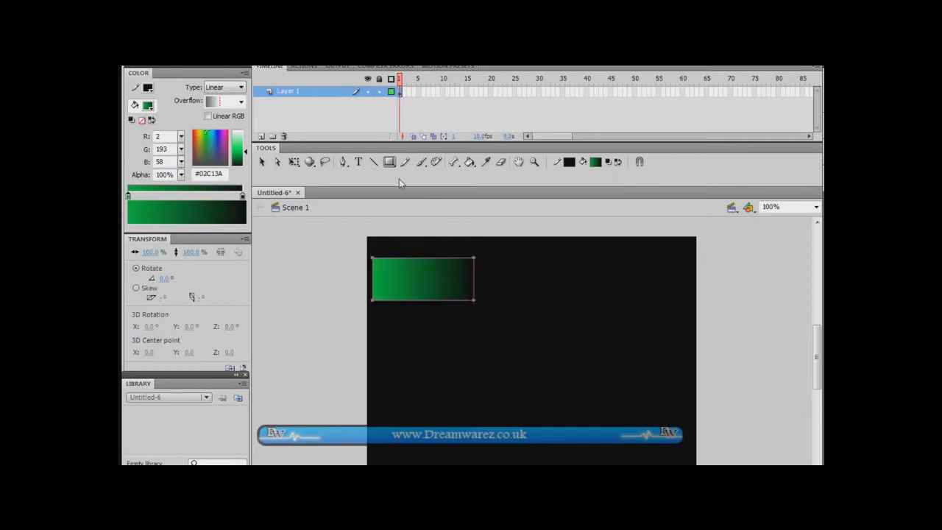
Step: Insert a keyframe at frame 25 on Layer 1
{"action": "left_click", "coordinate": [516, 93]}
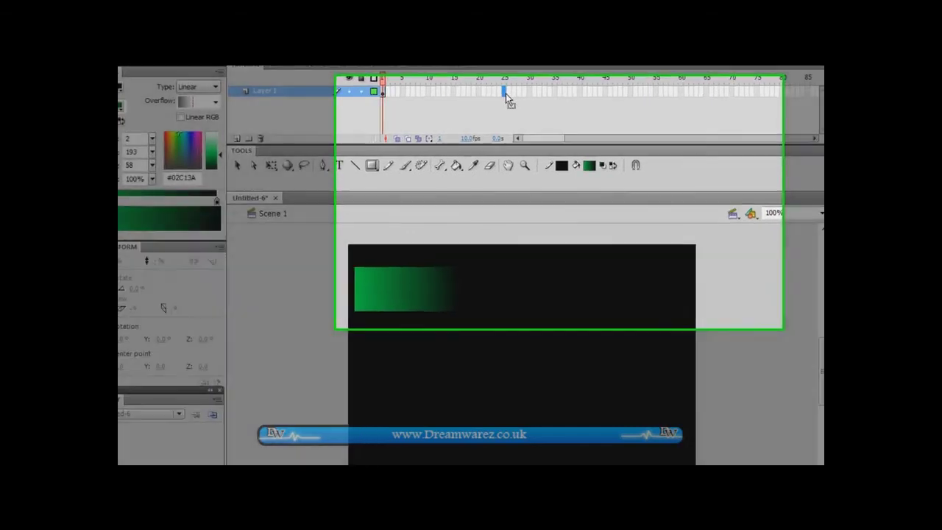
{"action": "right_click", "coordinate": [516, 95]}
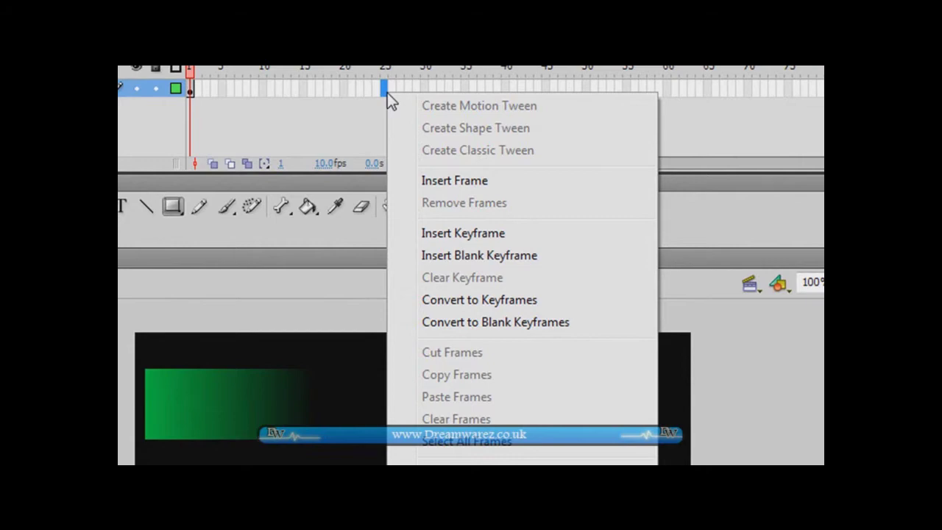
{"action": "left_click", "coordinate": [479, 234]}
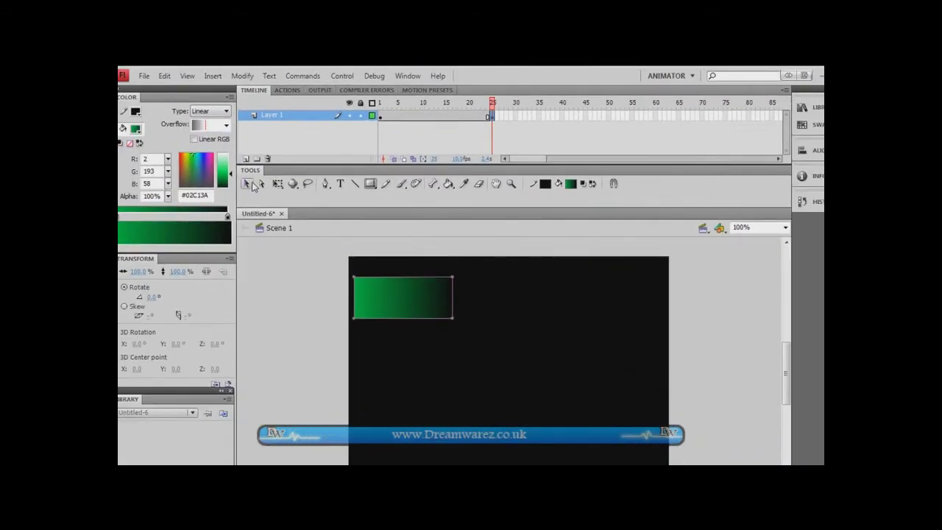
{"action": "left_click", "coordinate": [246, 184]}
Step: Drag the frame-25 rectangle over to the top-right of the stage
{"action": "left_click_drag", "start_coordinate": [396, 301], "coordinate": [606, 305]}
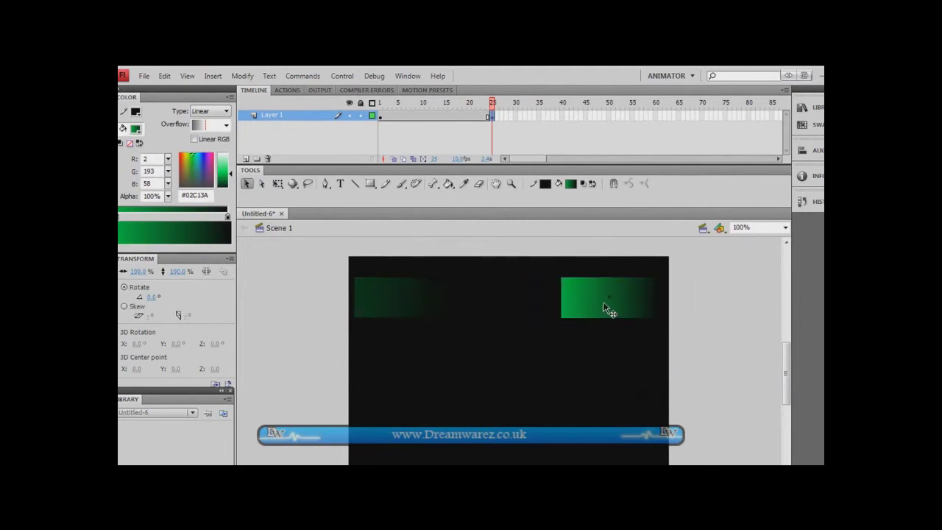
{"action": "left_click_drag", "start_coordinate": [604, 298], "coordinate": [601, 297]}
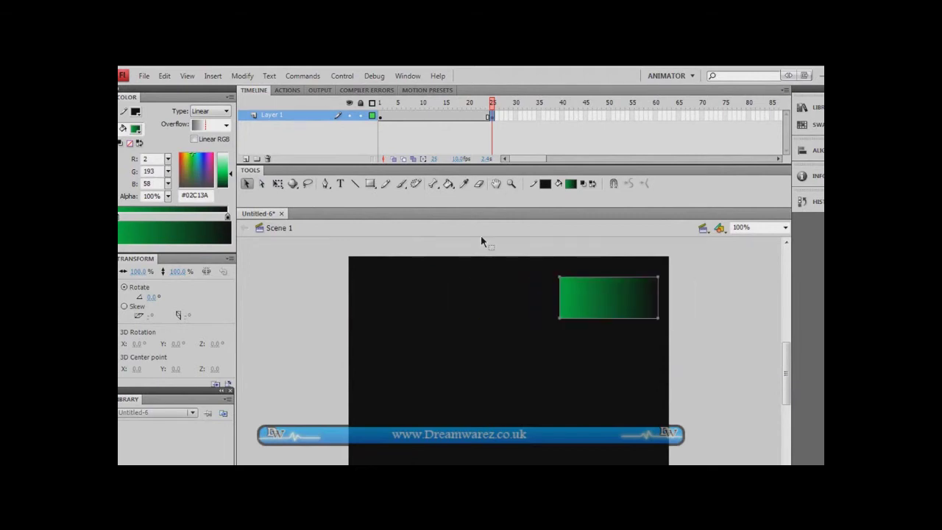
{"action": "left_click", "coordinate": [278, 187]}
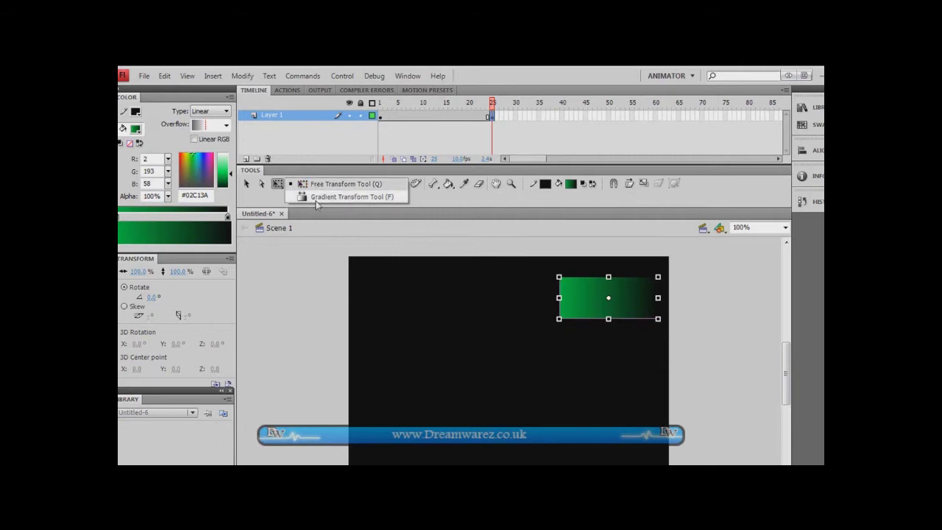
Step: Rotate the frame-25 rectangle's gradient 180° and change its colour to red #C40000
{"action": "left_click", "coordinate": [323, 197]}
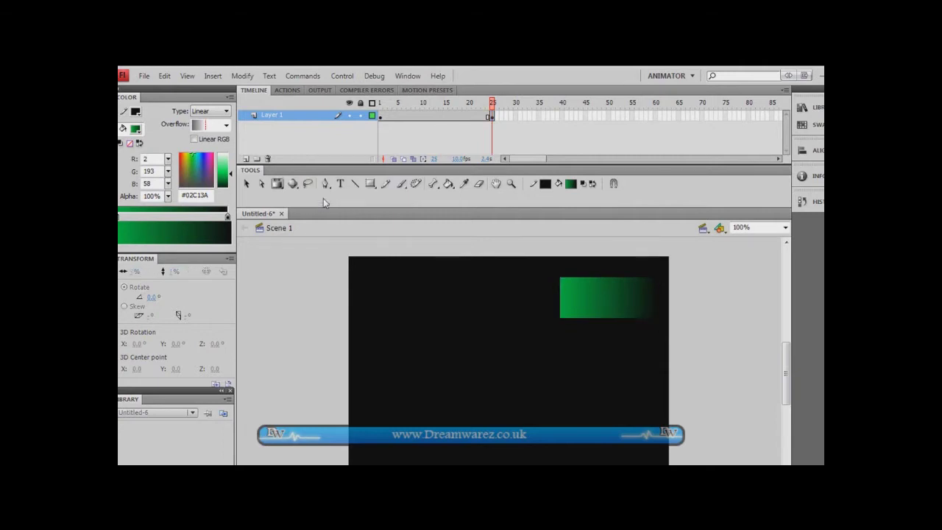
{"action": "mouse_move", "coordinate": [658, 277]}
{"action": "left_mouse_down"}
{"action": "mouse_move", "coordinate": [648, 326]}
{"action": "mouse_move", "coordinate": [658, 280]}
{"action": "left_mouse_up"}
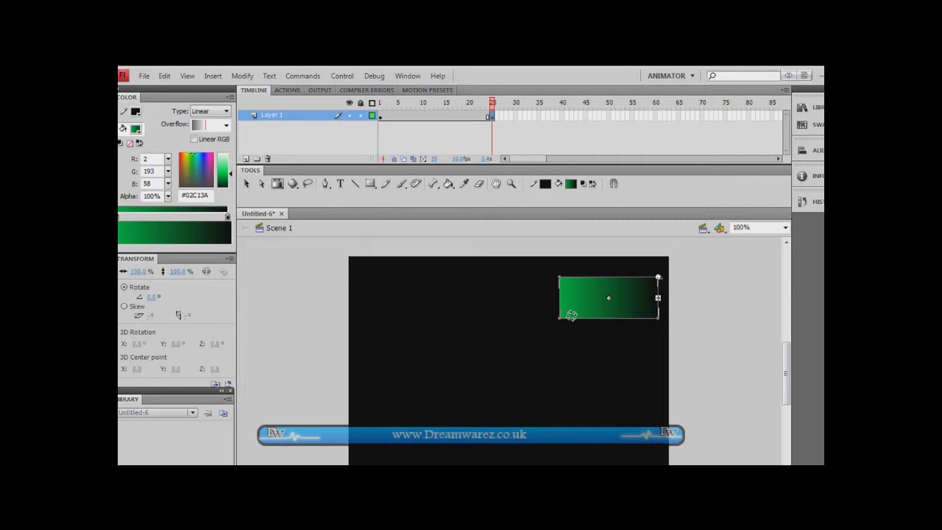
{"action": "left_click_drag", "start_coordinate": [571, 315], "coordinate": [561, 317]}
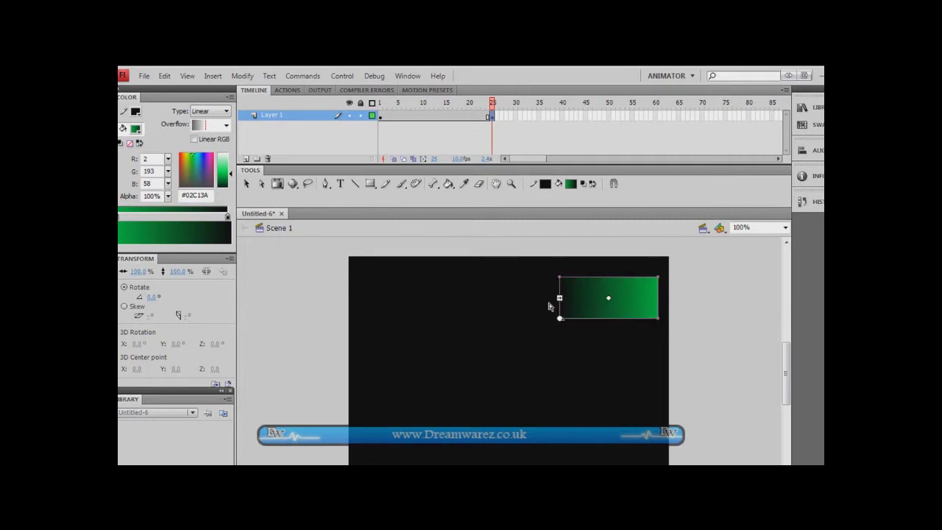
{"action": "left_click_drag", "start_coordinate": [191, 160], "coordinate": [177, 154]}
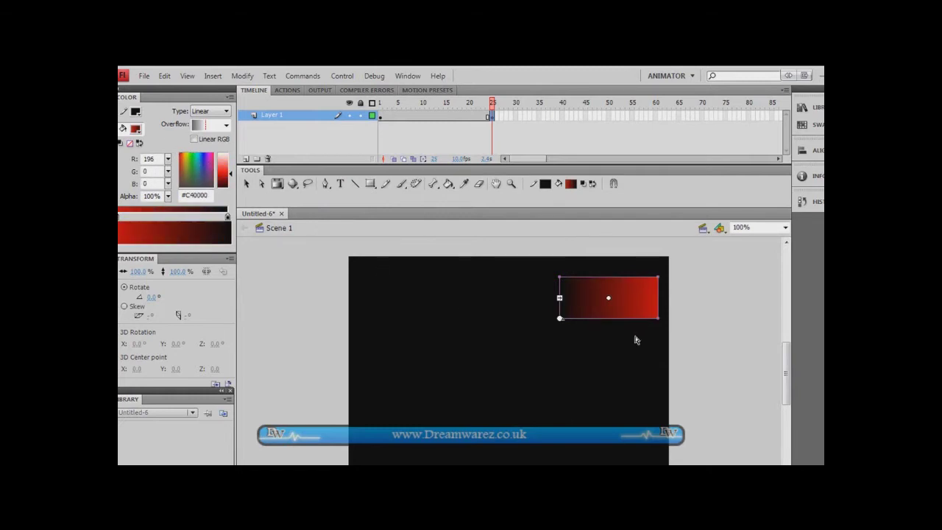
{"action": "left_click", "coordinate": [380, 116]}
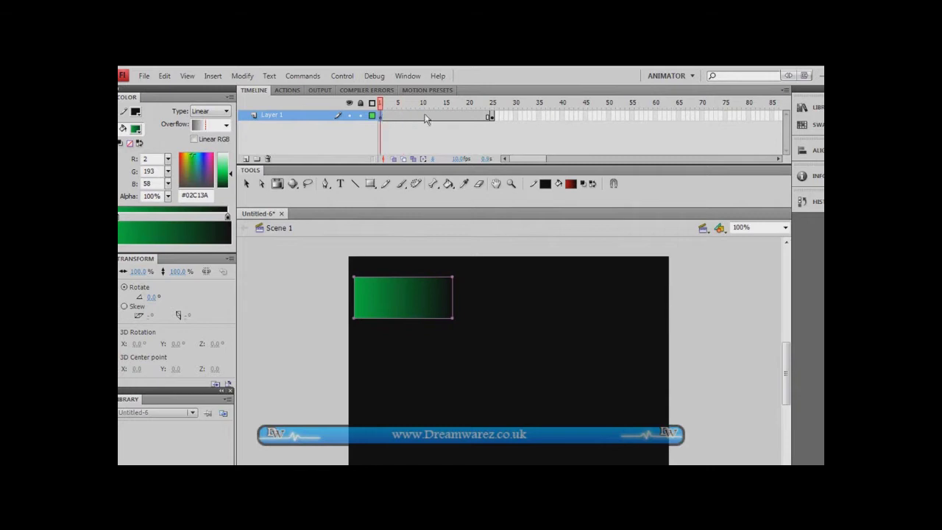
Step: Create a shape tween across frames 1–25 on Layer 1 and preview it
{"action": "left_click_drag", "start_coordinate": [508, 120], "coordinate": [381, 115]}
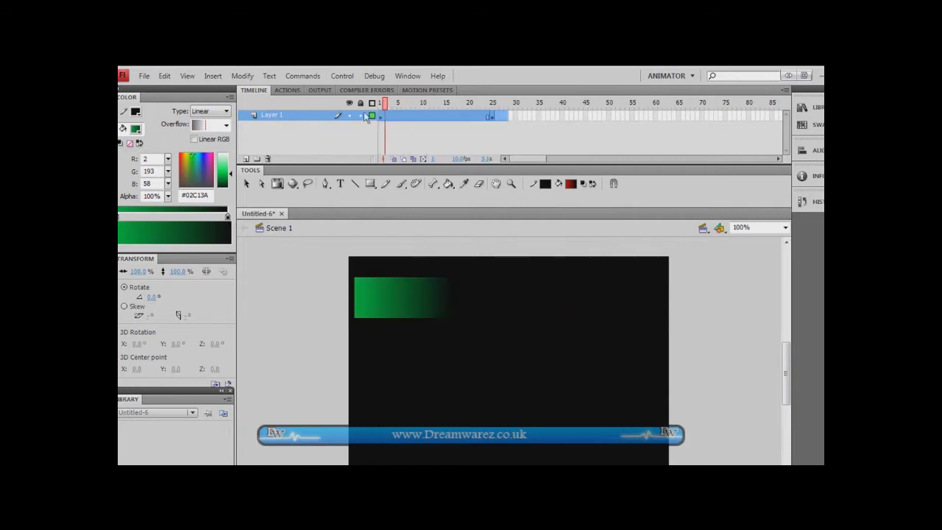
{"action": "right_click", "coordinate": [406, 116]}
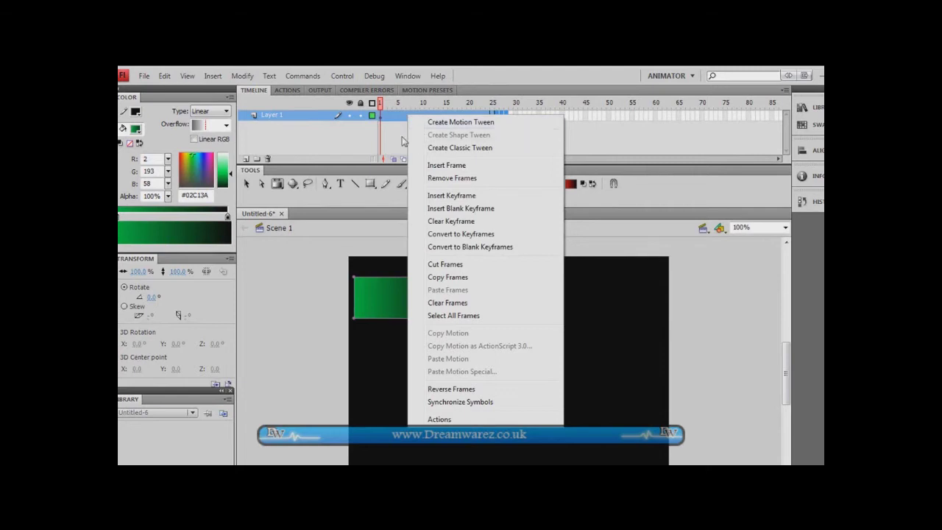
{"action": "left_click", "coordinate": [388, 117]}
{"action": "left_click", "coordinate": [489, 115]}
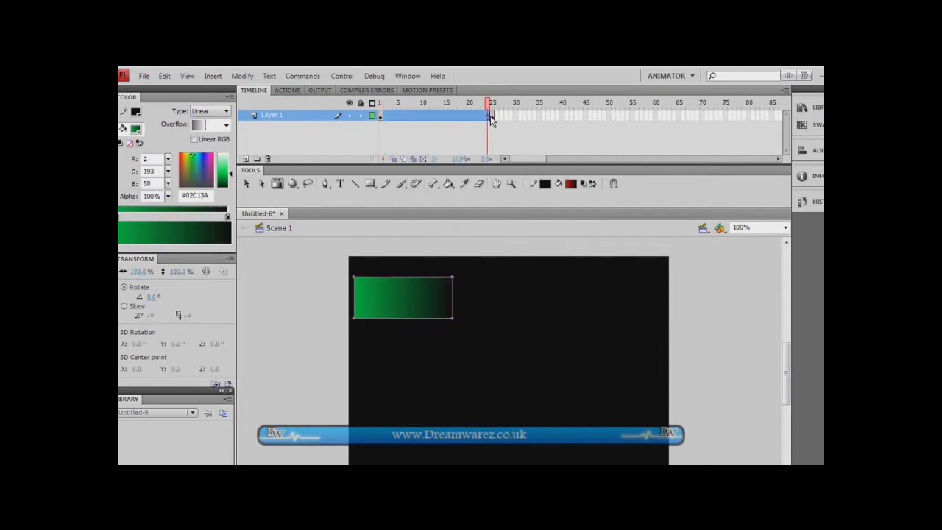
{"action": "right_click", "coordinate": [489, 116]}
{"action": "left_click", "coordinate": [499, 137]}
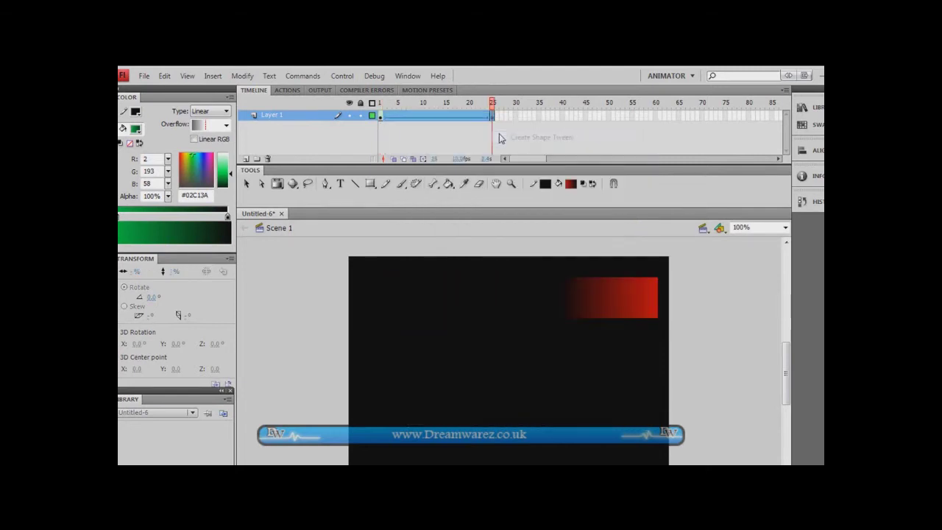
{"action": "left_click", "coordinate": [385, 116]}
{"action": "left_click", "coordinate": [432, 332]}
{"action": "key", "text": "Return"}
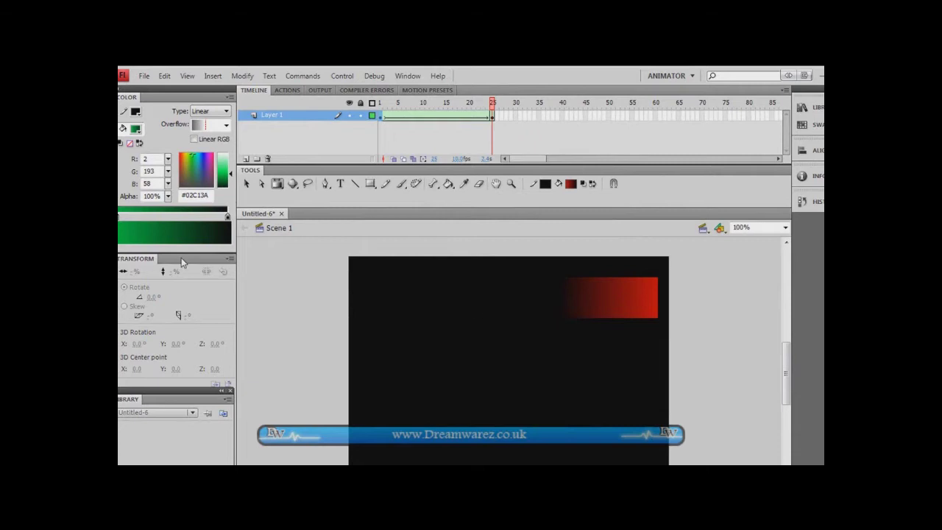
Step: Move the end keyframe to frame 5, remove the frames after it, and preview
{"action": "left_click", "coordinate": [493, 116]}
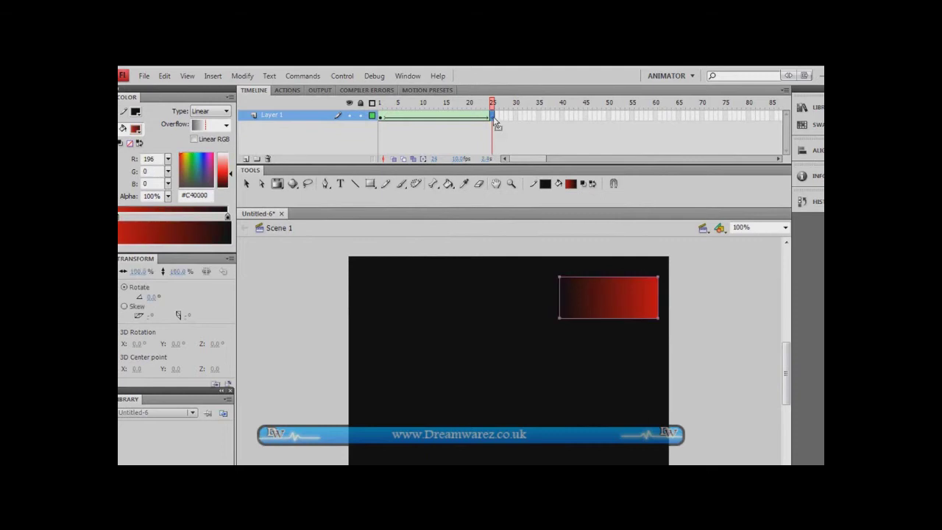
{"action": "left_click_drag", "start_coordinate": [493, 117], "coordinate": [400, 120]}
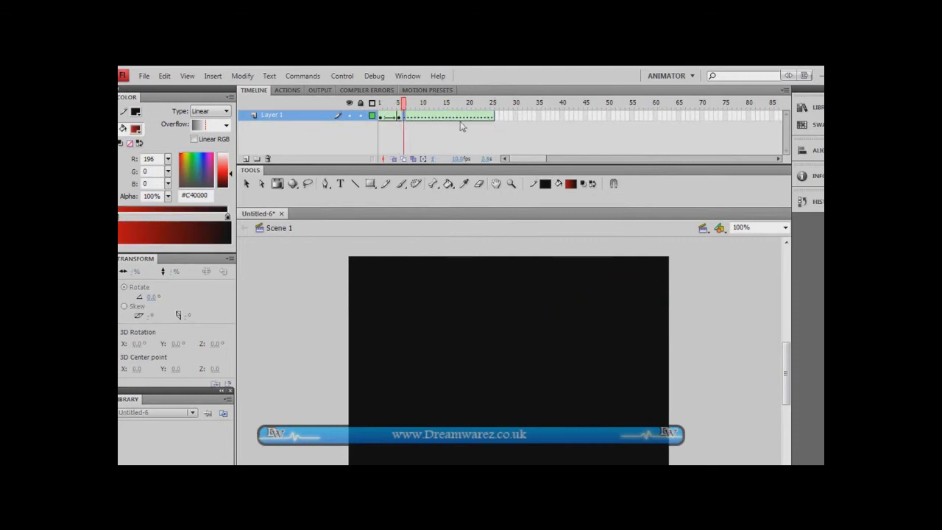
{"action": "left_click", "coordinate": [494, 118]}
{"action": "right_click", "coordinate": [491, 118]}
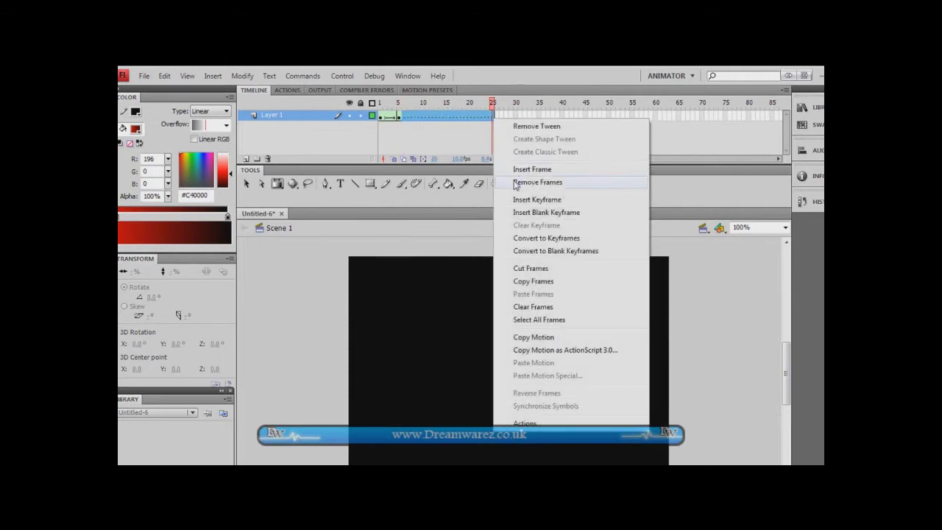
{"action": "left_click", "coordinate": [515, 181]}
{"action": "left_click", "coordinate": [379, 118]}
{"action": "key", "text": "Return"}
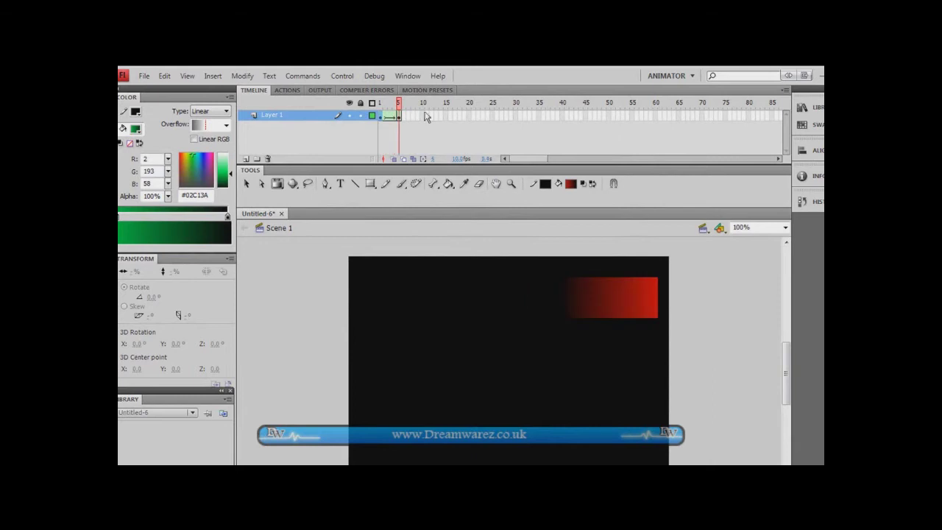
Step: Drag the end keyframe from frame 5 to frame 10 and replay the tween
{"action": "left_click", "coordinate": [401, 117]}
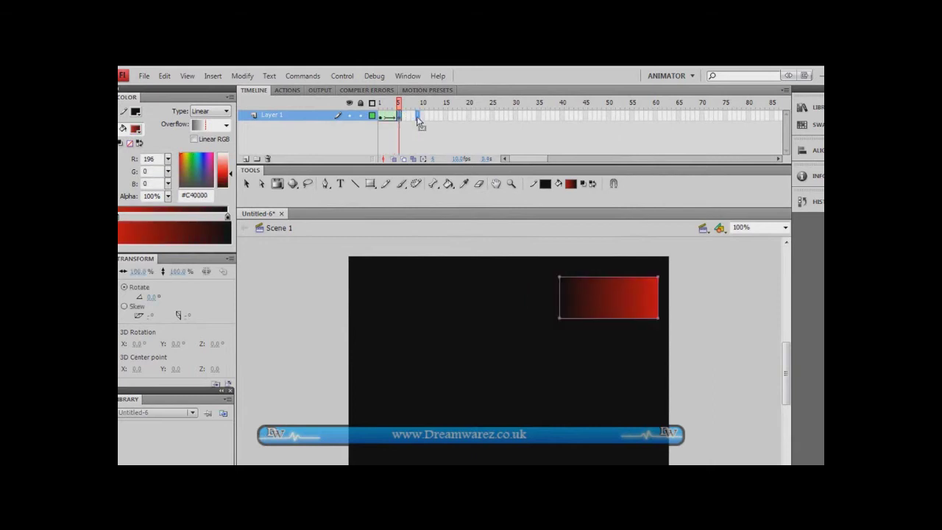
{"action": "left_click_drag", "start_coordinate": [401, 118], "coordinate": [423, 118]}
{"action": "left_click", "coordinate": [379, 117]}
{"action": "key", "text": "Return"}
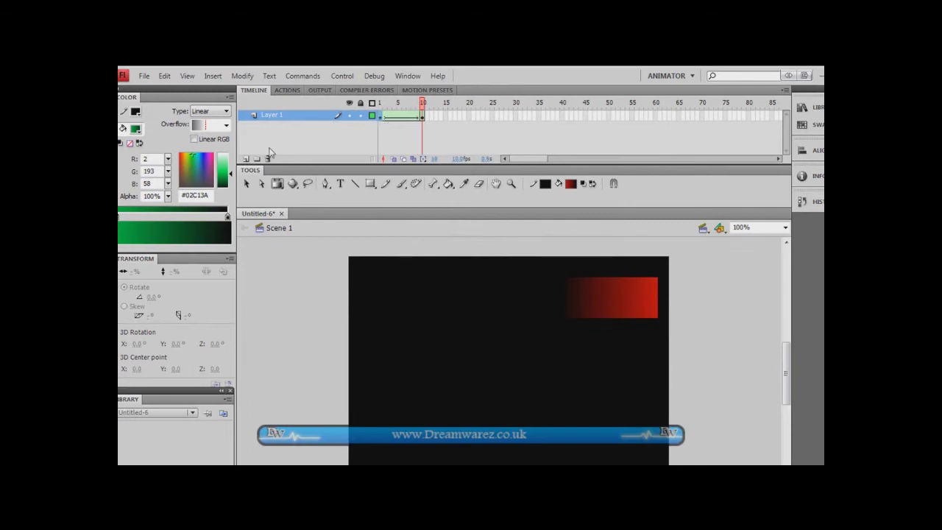
Step: Add Layer 2 and set up a white Brush at the largest size
{"action": "left_click", "coordinate": [247, 159]}
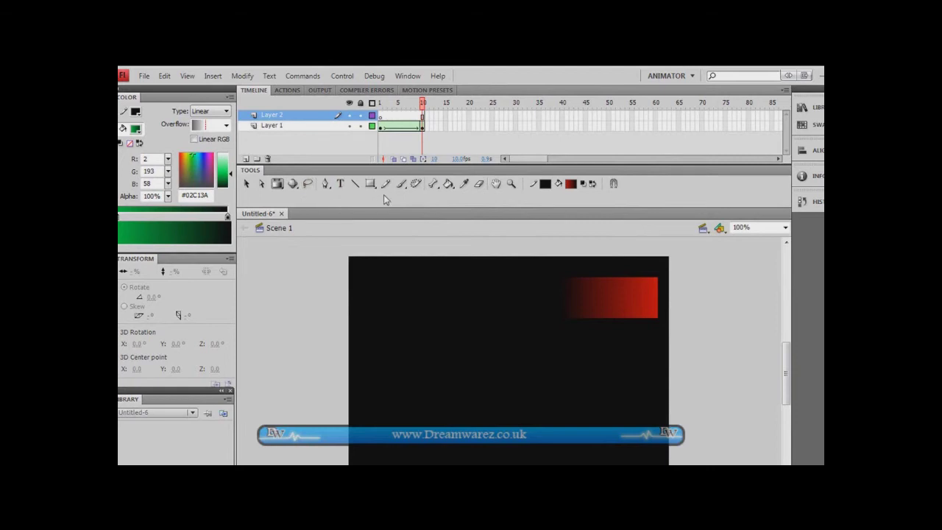
{"action": "left_click", "coordinate": [400, 183]}
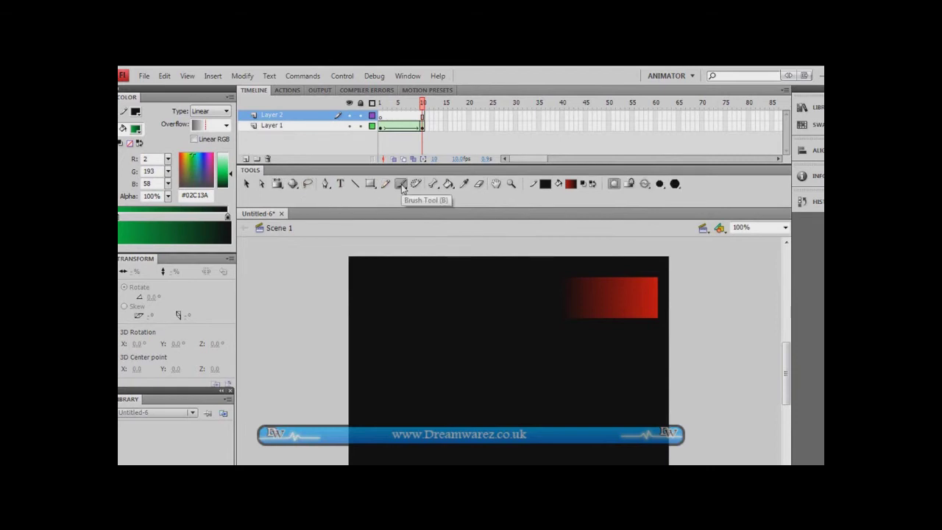
{"action": "left_click", "coordinate": [402, 185]}
{"action": "left_click", "coordinate": [445, 184]}
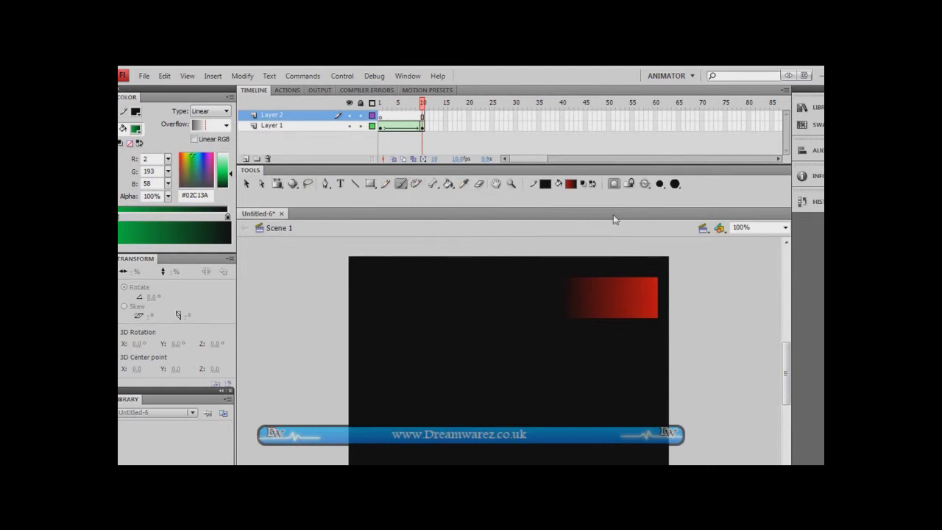
{"action": "left_click", "coordinate": [572, 183]}
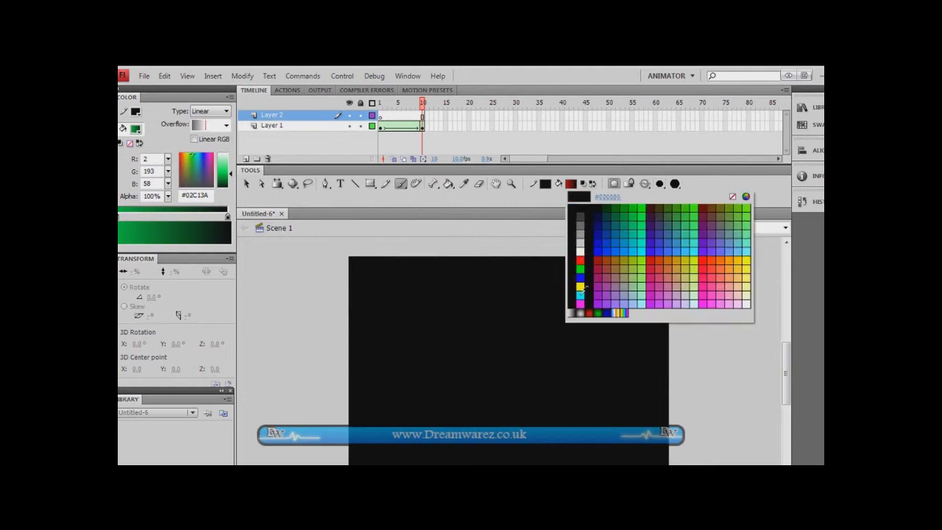
{"action": "left_click", "coordinate": [581, 250]}
{"action": "left_click", "coordinate": [660, 184]}
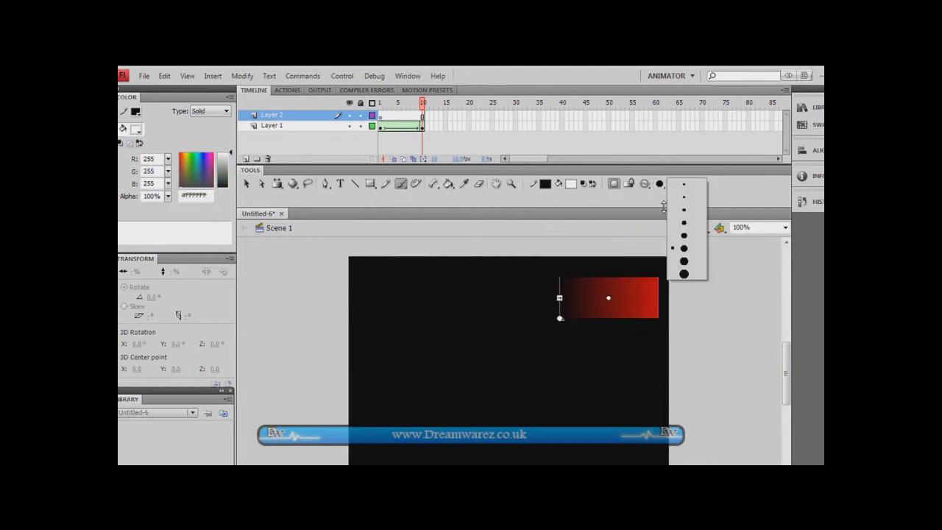
{"action": "left_click", "coordinate": [684, 274]}
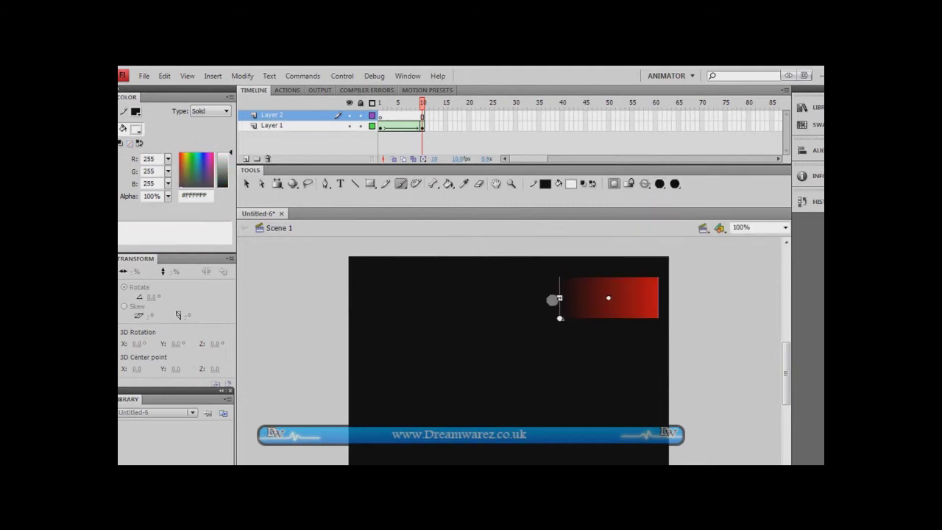
Step: Paint a round white blob near the stage's lower left on frame 1
{"action": "left_click", "coordinate": [382, 117]}
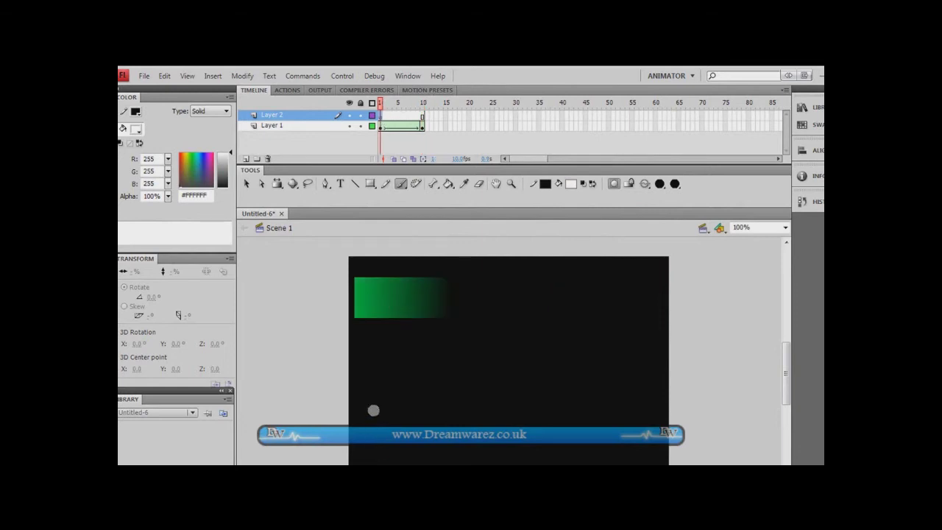
{"action": "left_click_drag", "start_coordinate": [372, 409], "coordinate": [388, 423]}
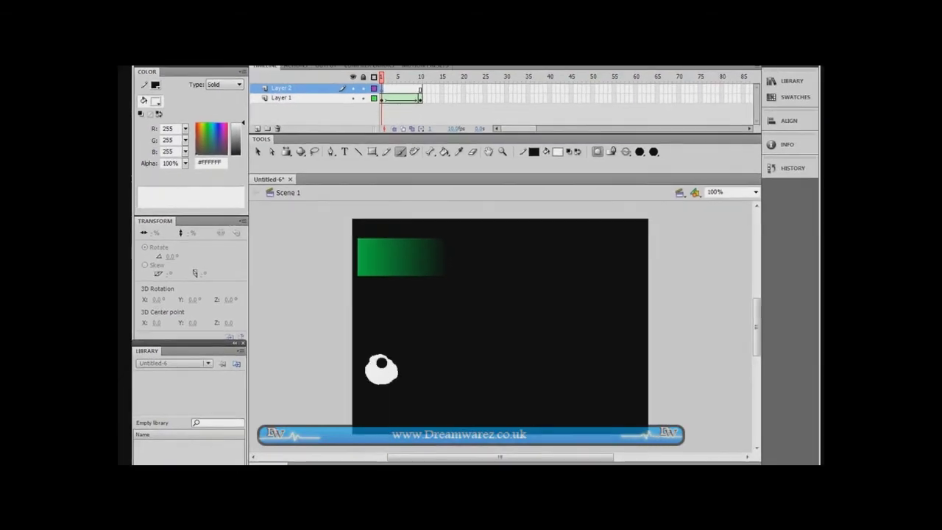
{"action": "left_click_drag", "start_coordinate": [389, 376], "coordinate": [391, 372]}
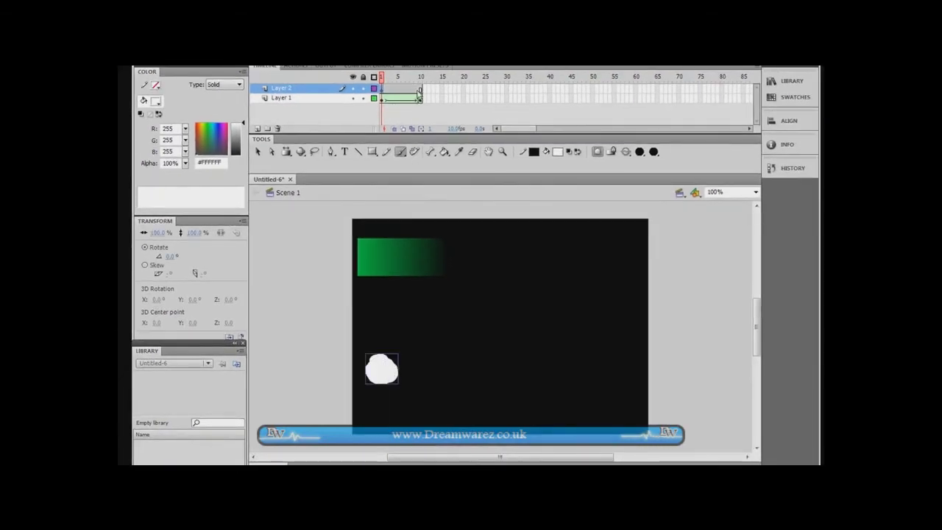
Step: Add a blank keyframe at Layer 2 frame 10 and paint a white stick man right of centre
{"action": "left_click", "coordinate": [420, 90]}
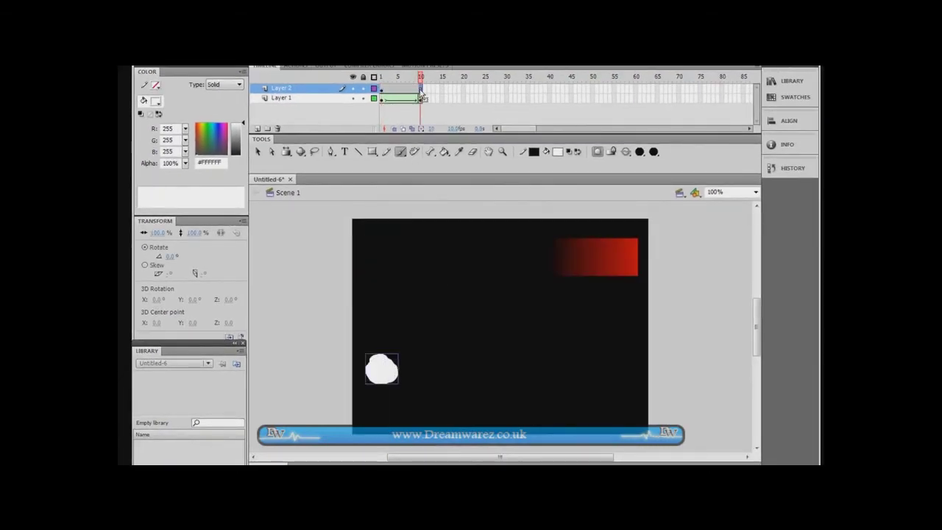
{"action": "right_click", "coordinate": [421, 90]}
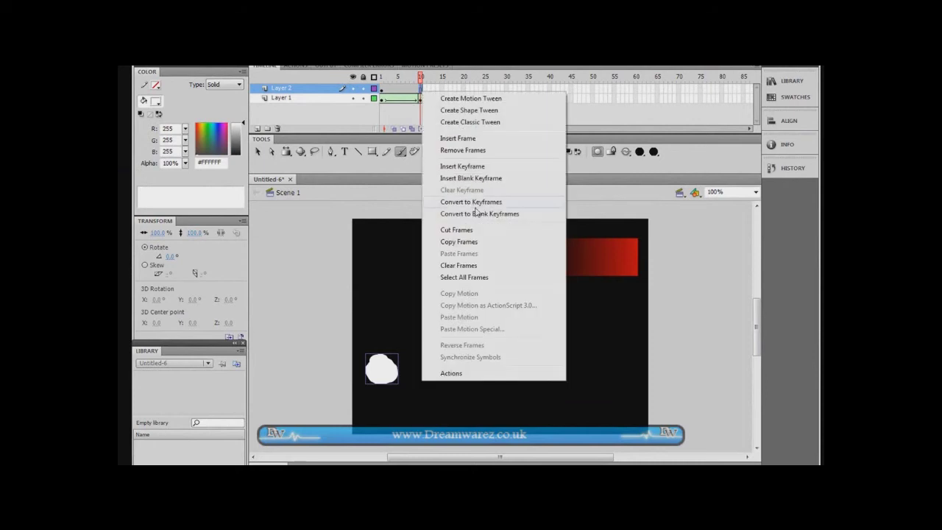
{"action": "left_click", "coordinate": [476, 179]}
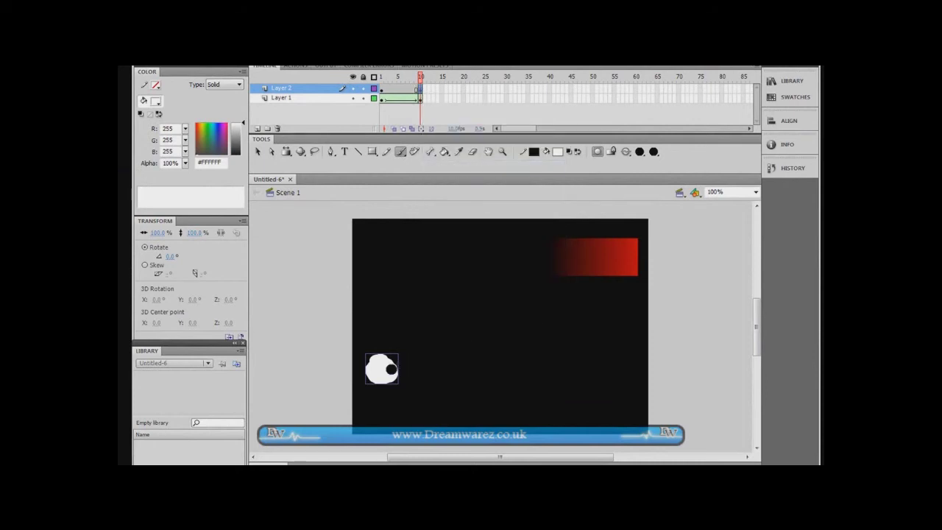
{"action": "right_click", "coordinate": [421, 94]}
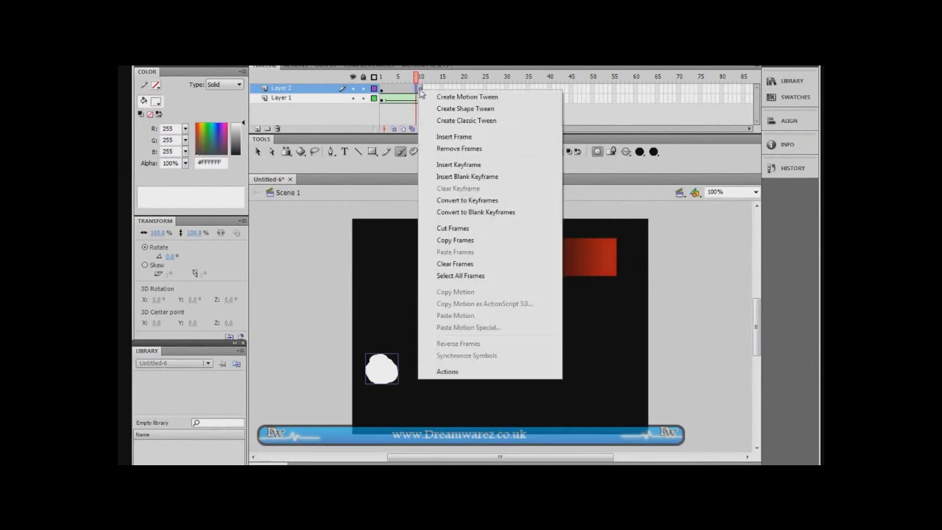
{"action": "left_click", "coordinate": [476, 208]}
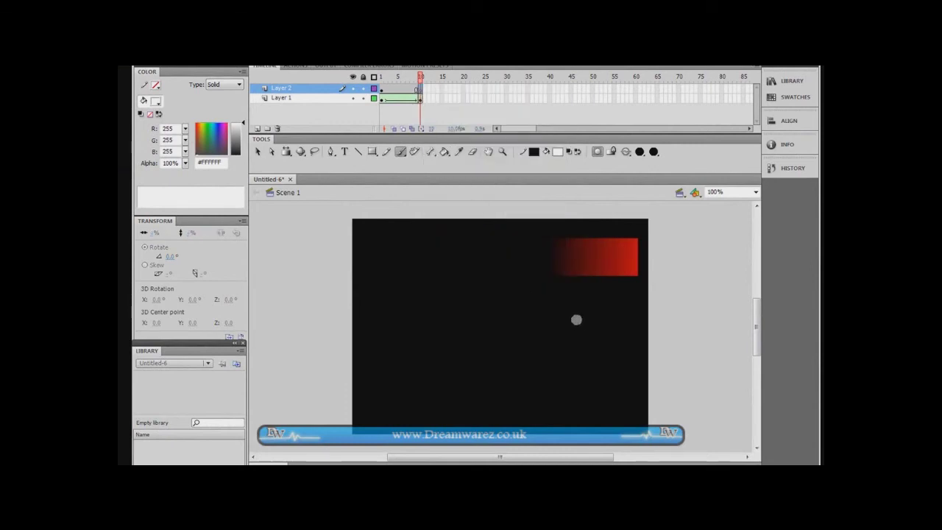
{"action": "mouse_move", "coordinate": [576, 319]}
{"action": "left_mouse_down"}
{"action": "mouse_move", "coordinate": [568, 398]}
{"action": "mouse_move", "coordinate": [582, 368]}
{"action": "mouse_move", "coordinate": [584, 390]}
{"action": "mouse_move", "coordinate": [577, 346]}
{"action": "mouse_move", "coordinate": [581, 390]}
{"action": "mouse_move", "coordinate": [556, 361]}
{"action": "left_mouse_up"}
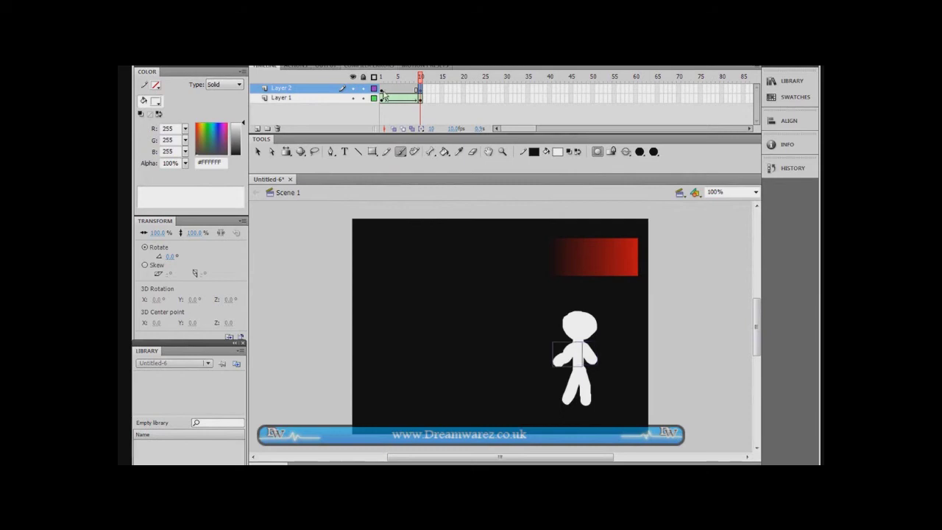
{"action": "left_click_drag", "start_coordinate": [382, 90], "coordinate": [420, 89]}
Step: Apply a shape tween to Layer 2 frames 1–10 and play it to check the morph
{"action": "right_click", "coordinate": [409, 89]}
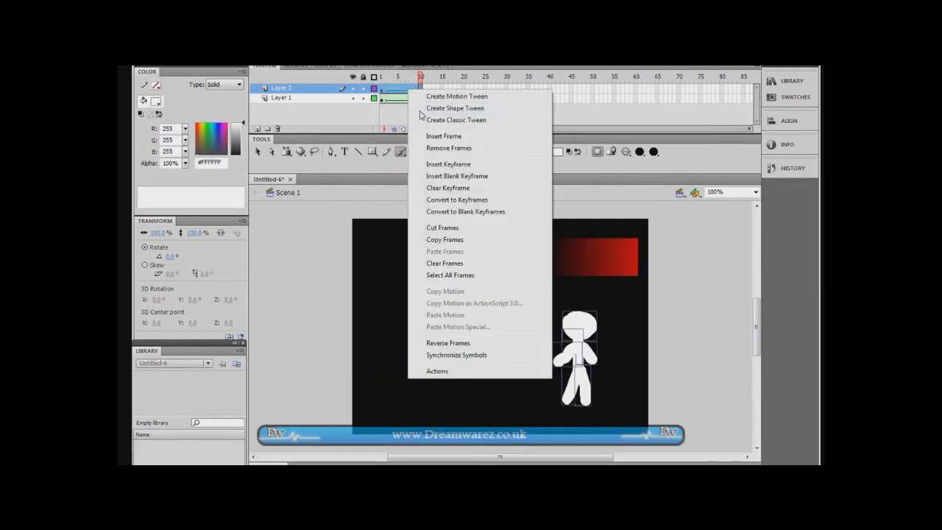
{"action": "left_click", "coordinate": [420, 111]}
{"action": "key", "text": "Return"}
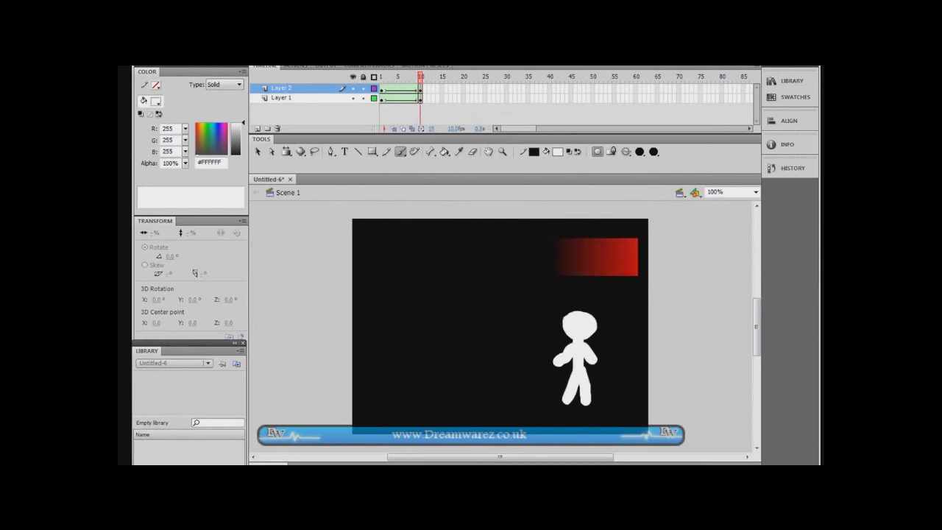
{"action": "mouse_move", "coordinate": [409, 75]}
{"action": "left_mouse_down"}
{"action": "mouse_move", "coordinate": [388, 76]}
{"action": "mouse_move", "coordinate": [427, 76]}
{"action": "mouse_move", "coordinate": [374, 77]}
{"action": "left_mouse_up"}
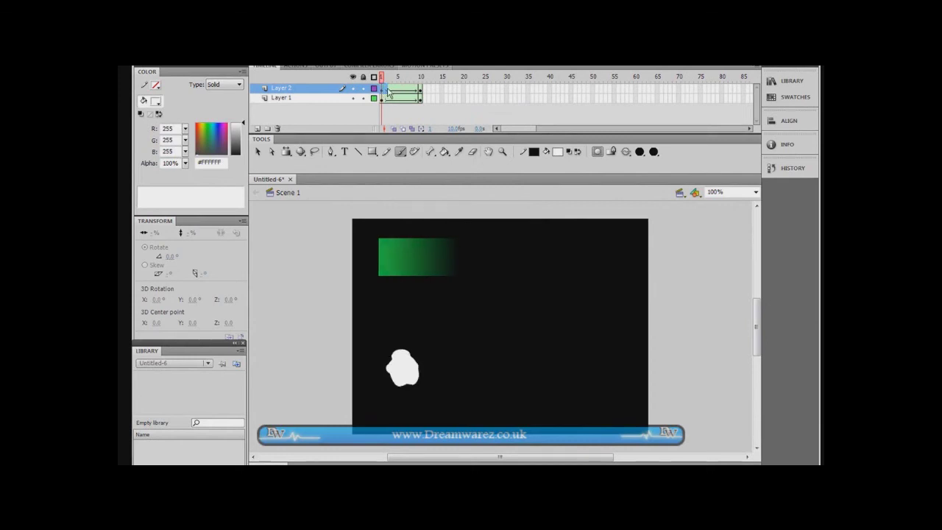
{"action": "left_click_drag", "start_coordinate": [382, 91], "coordinate": [415, 105]}
Step: Copy both layers' frames and paste them after frame 10, extending to frame 20
{"action": "right_click", "coordinate": [420, 98]}
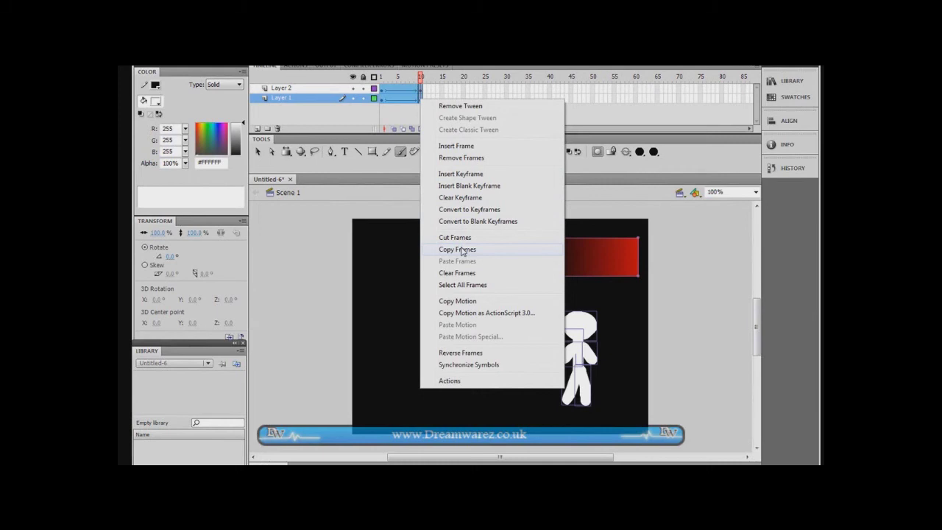
{"action": "left_click", "coordinate": [462, 250]}
{"action": "right_click", "coordinate": [425, 101]}
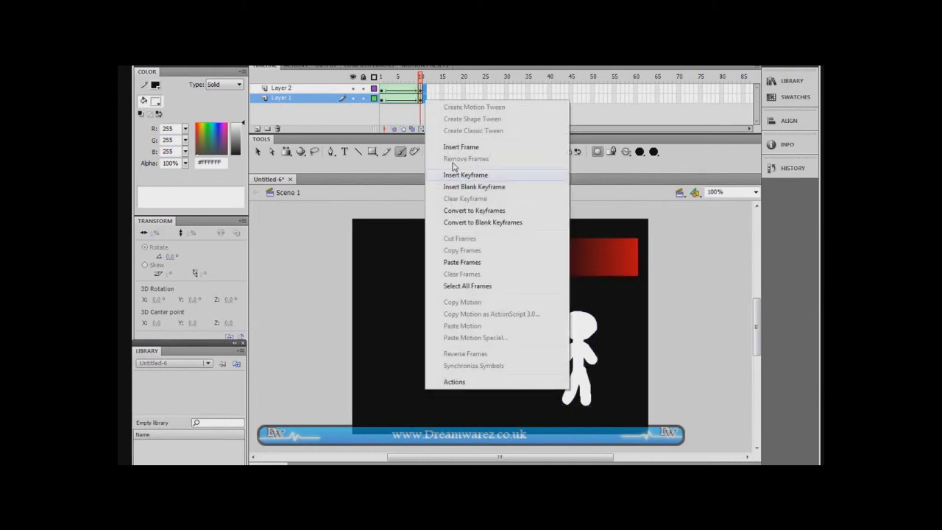
{"action": "left_click", "coordinate": [462, 262]}
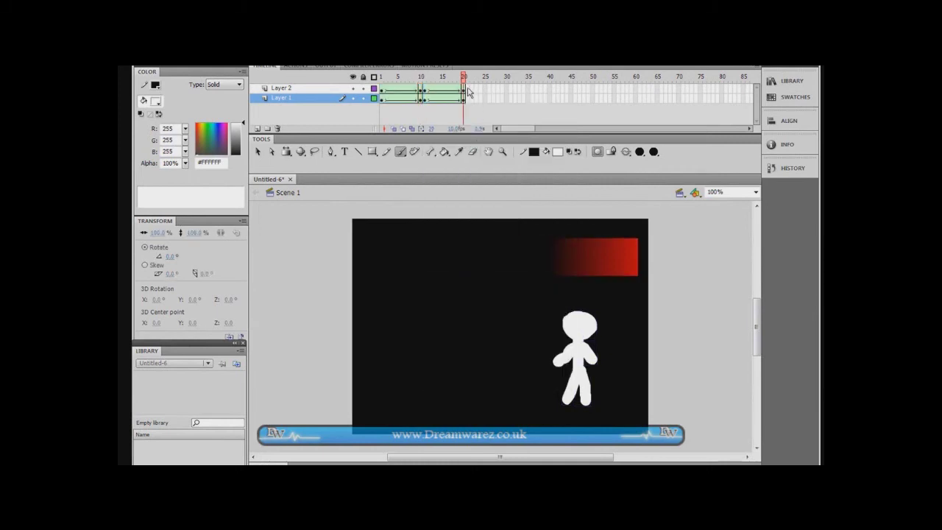
Step: Reverse the pasted frames 11–20 in both layers
{"action": "left_click_drag", "start_coordinate": [468, 91], "coordinate": [431, 109]}
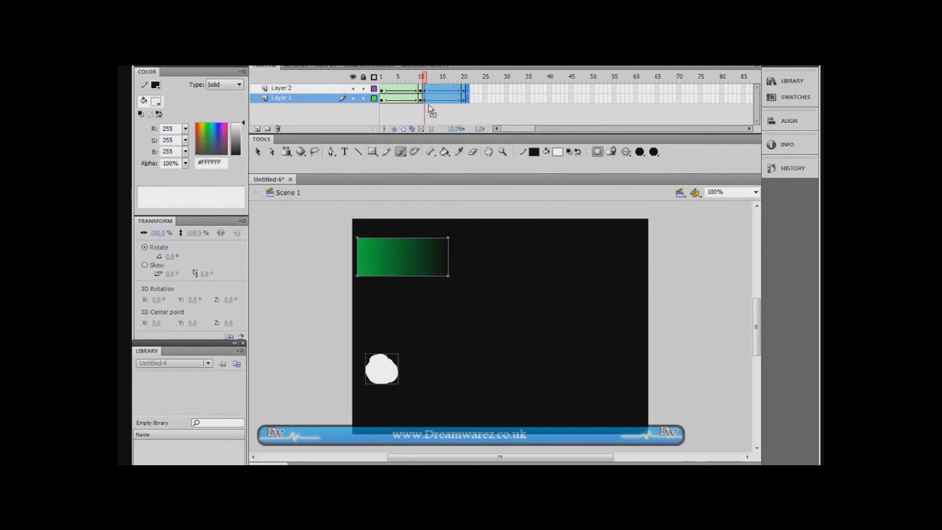
{"action": "right_click", "coordinate": [432, 109]}
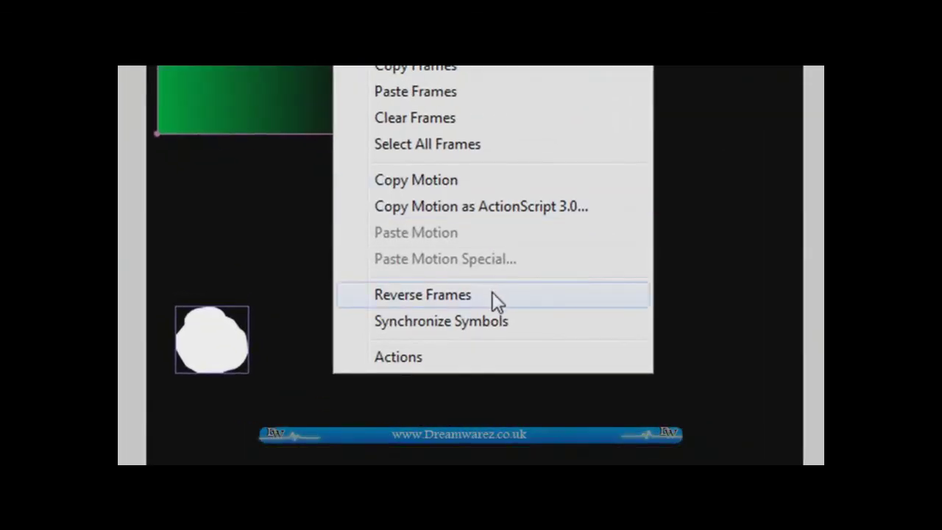
{"action": "left_click", "coordinate": [427, 295]}
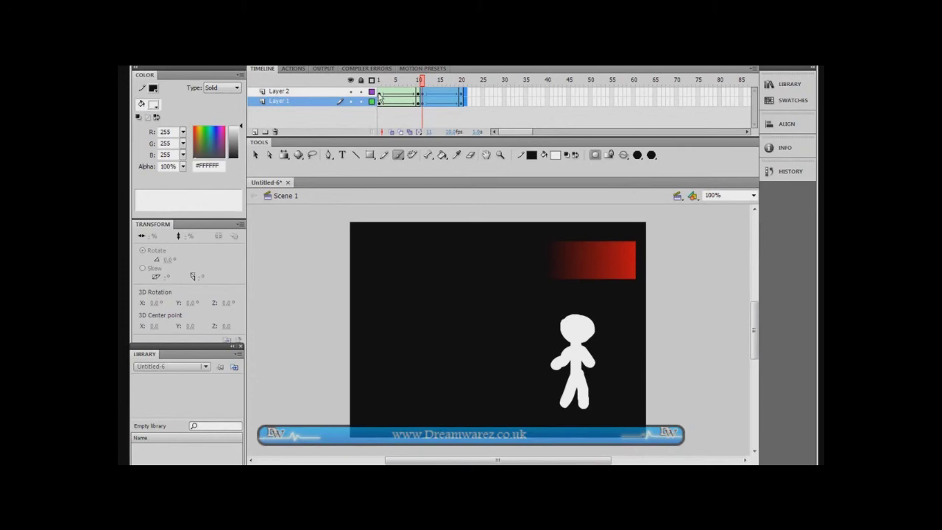
{"action": "left_click", "coordinate": [379, 94]}
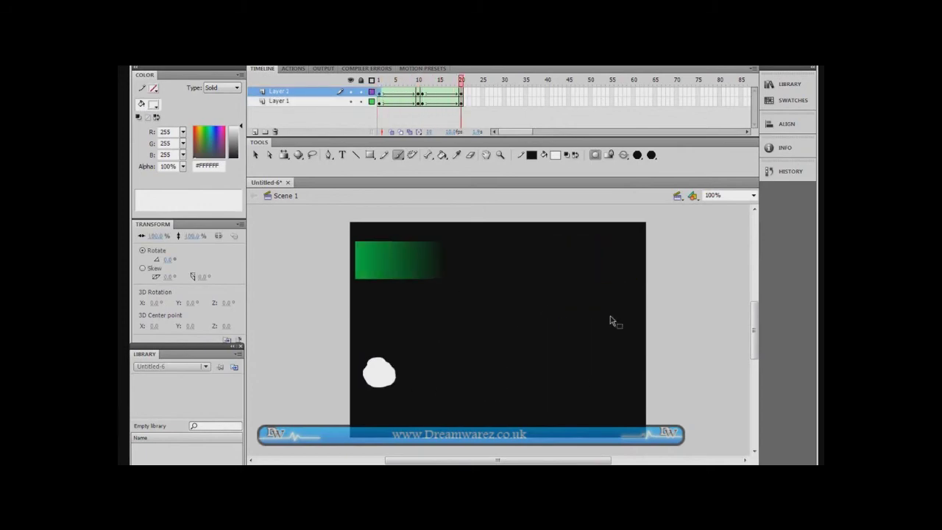
Step: Run Test Movie with Ctrl+Enter to watch the circle morph and the rectangle's colour shift loop
{"action": "key", "text": "ctrl+Return"}
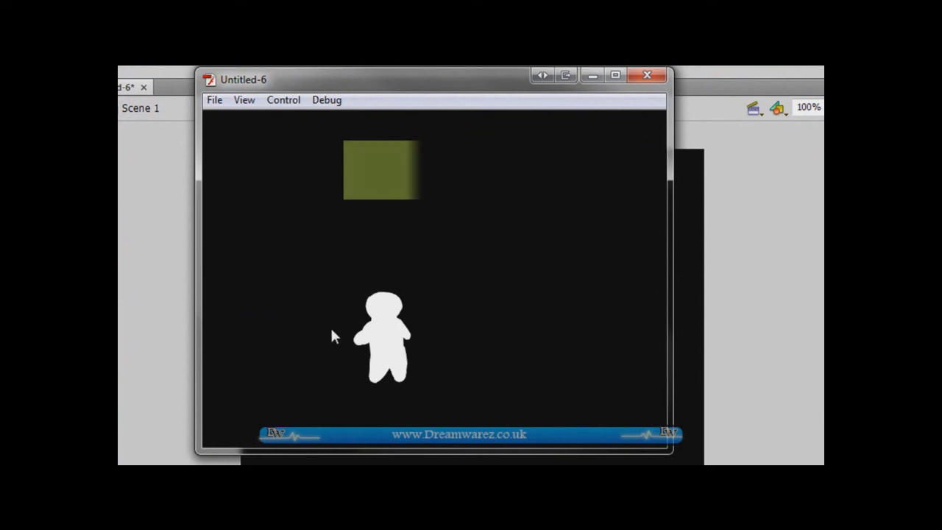